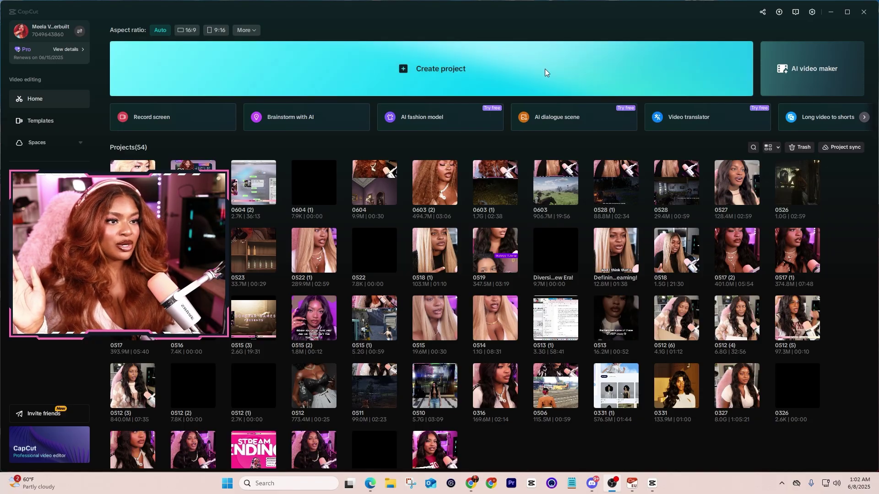
pyautogui.click(545, 71)
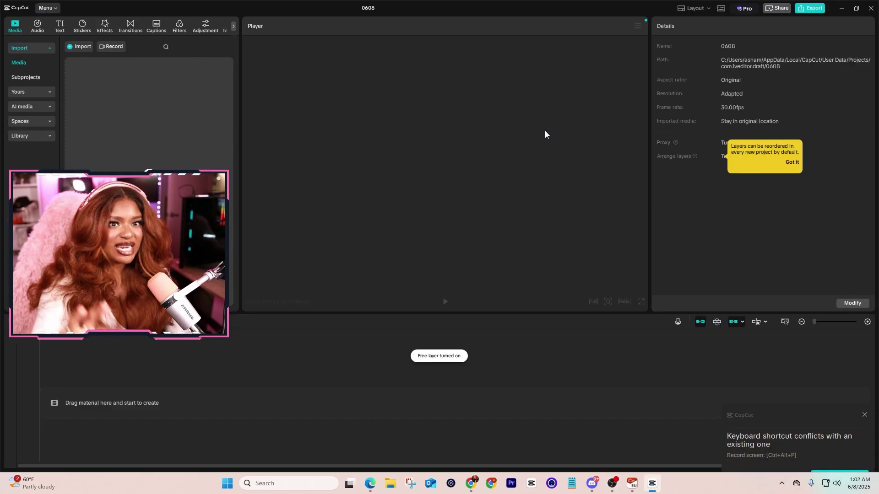
pyautogui.click(738, 9)
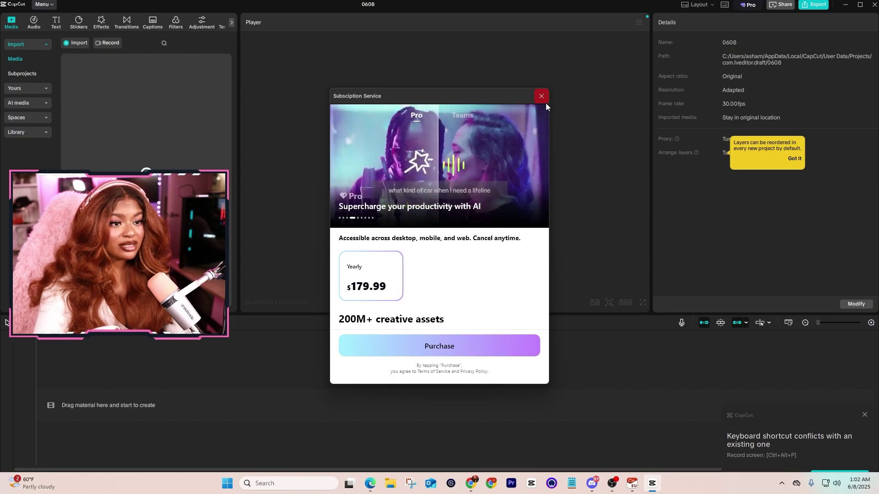
pyautogui.click(545, 99)
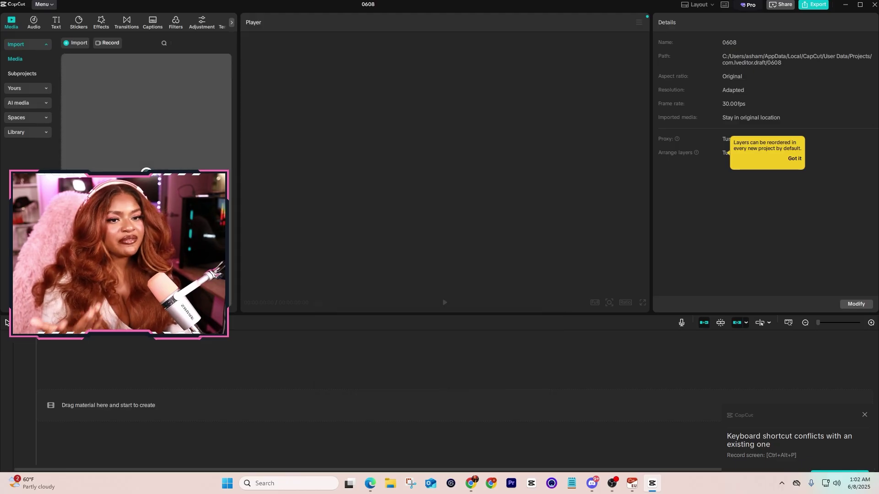
pyautogui.click(145, 192)
pyautogui.scroll(-5, 146, 192)
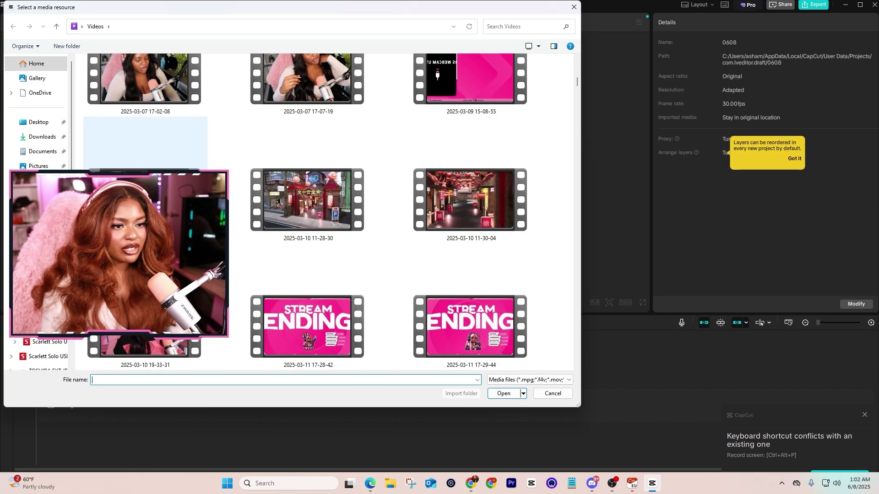
pyautogui.scroll(-10, 145, 192)
pyautogui.moveTo(578, 175); pyautogui.dragTo(580, 234)
pyautogui.scroll(-10, 565, 342)
pyautogui.doubleClick(117, 131)
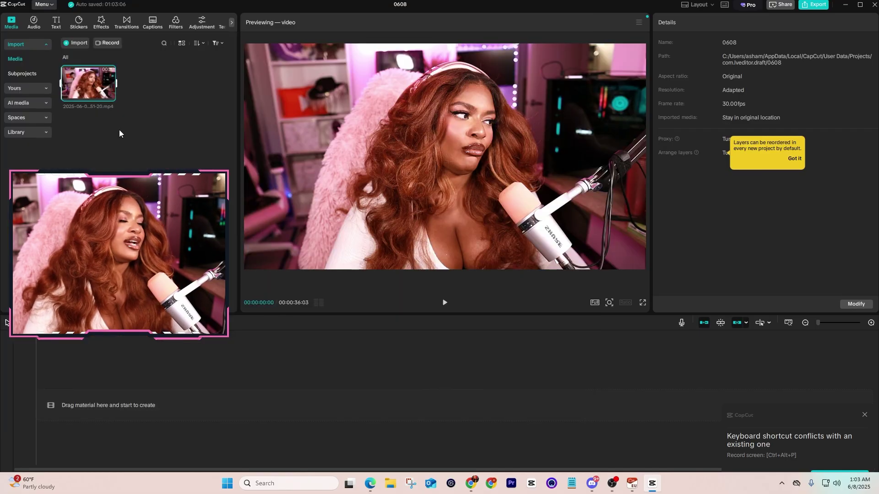
pyautogui.click(114, 97)
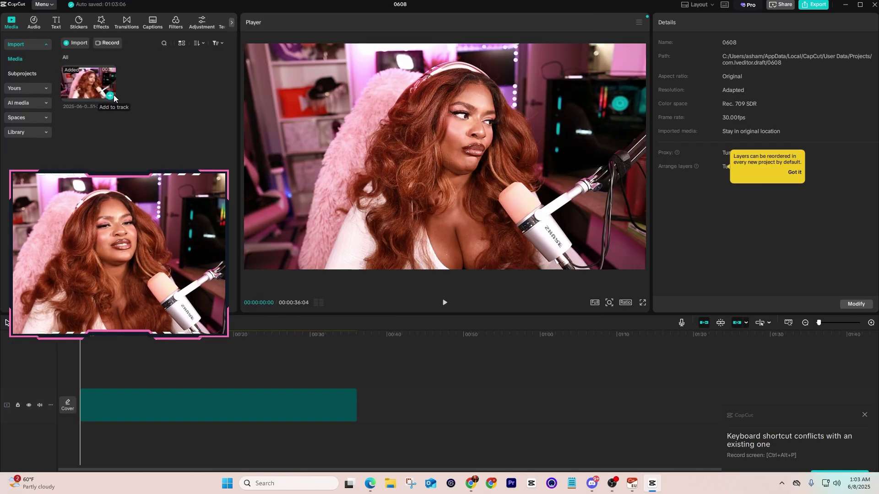
pyautogui.click(114, 338)
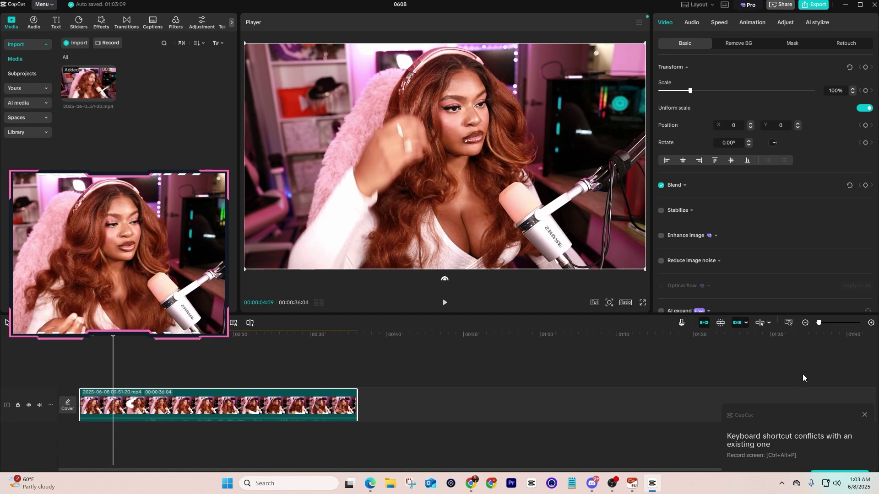
# - Dismiss the shortcut conflict notification and start transcribing the clip's speech
pyautogui.click(864, 415)
pyautogui.click(111, 338)
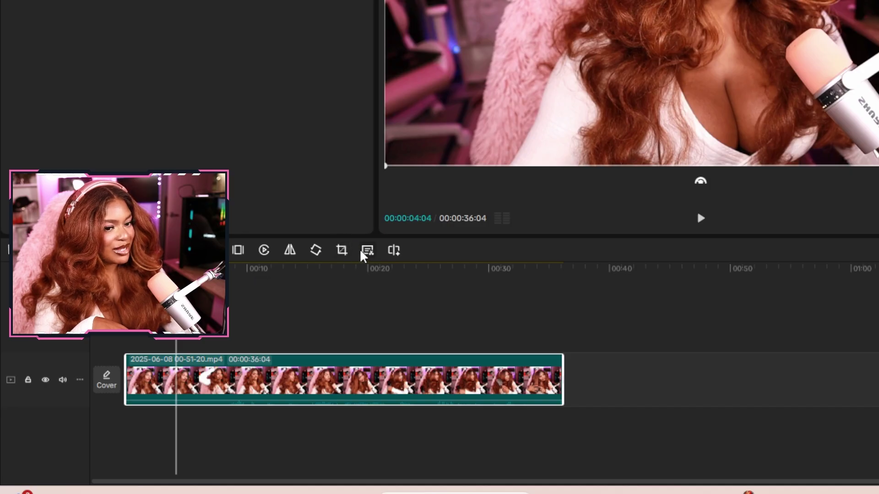
pyautogui.click(367, 251)
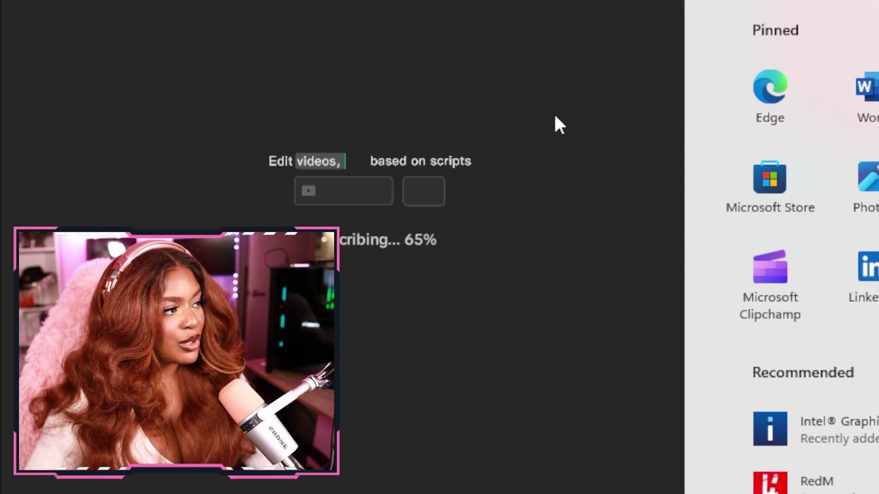
pyautogui.click(525, 132)
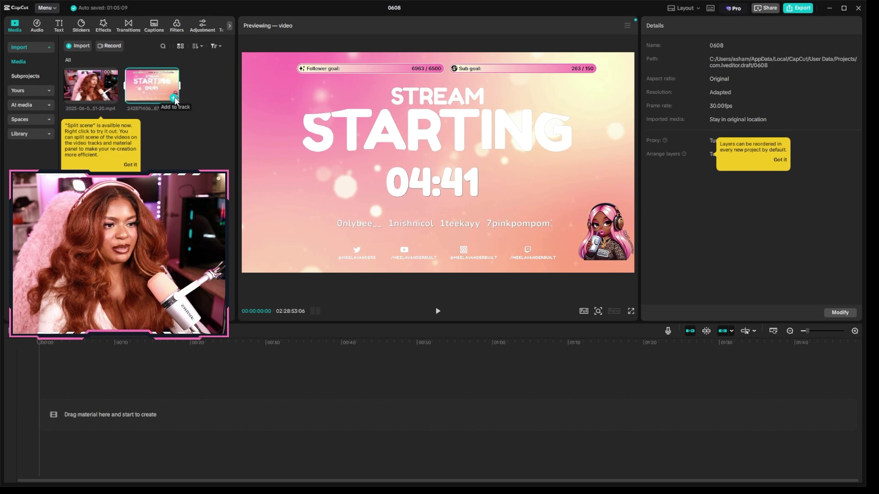
# - Add the long stream VOD to the timeline and split it at 01:52:10:11
pyautogui.click(174, 98)
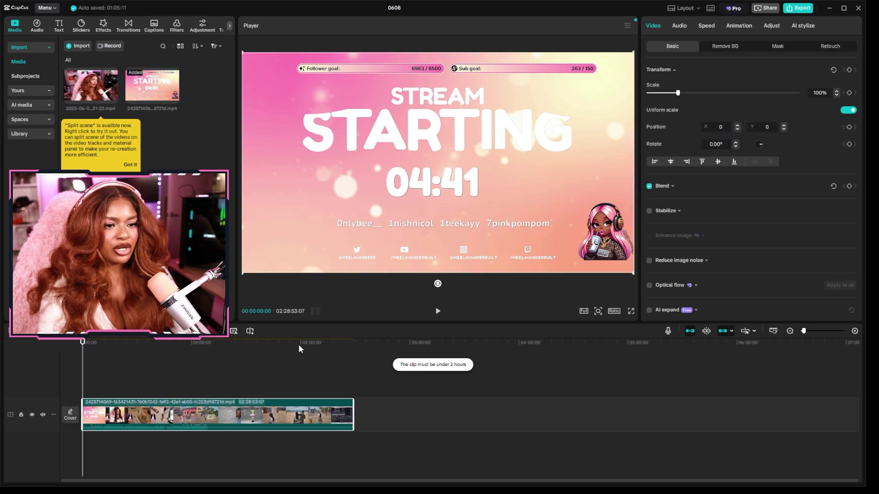
pyautogui.click(319, 344)
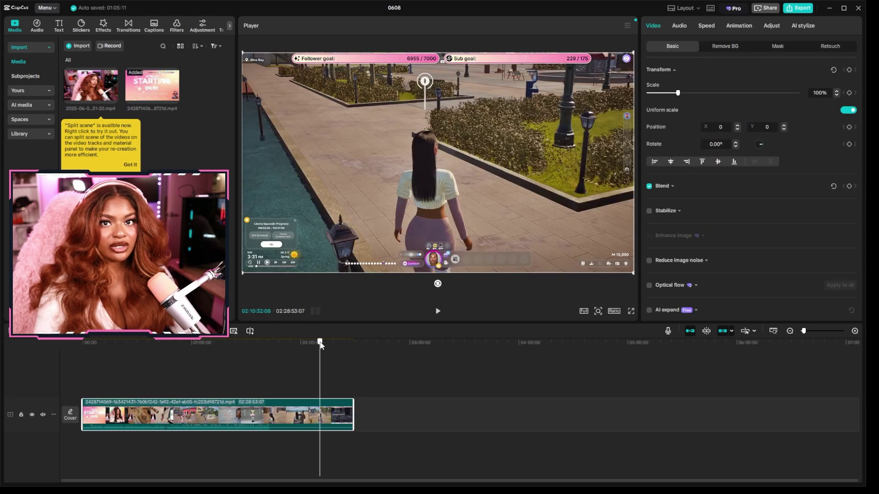
pyautogui.moveTo(320, 344); pyautogui.dragTo(287, 344)
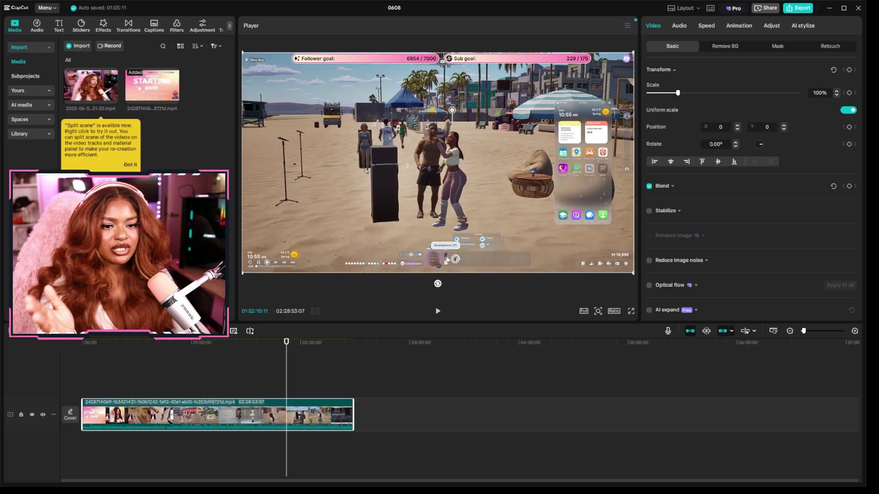
pyautogui.hotkey('ctrl', 'b')
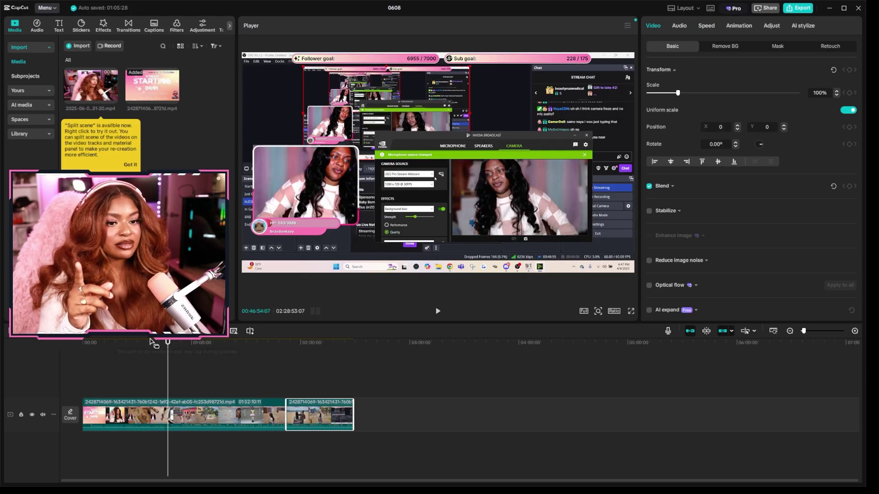
pyautogui.moveTo(144, 349); pyautogui.dragTo(237, 352)
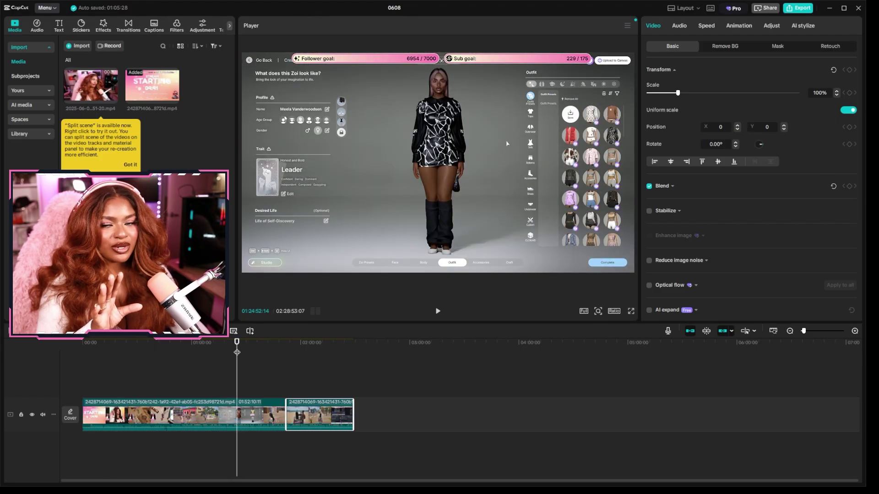
# - Move the playhead to the burger-shop scene and display the stream's transcript
pyautogui.click(304, 344)
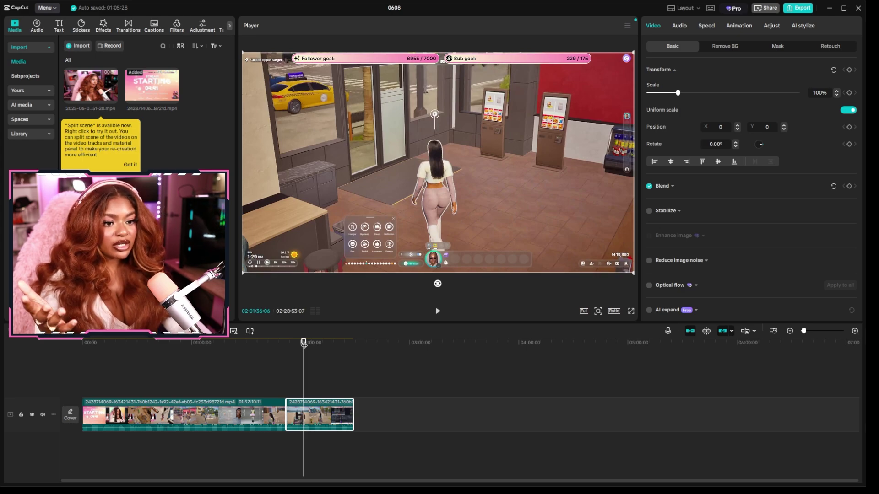
pyautogui.click(234, 331)
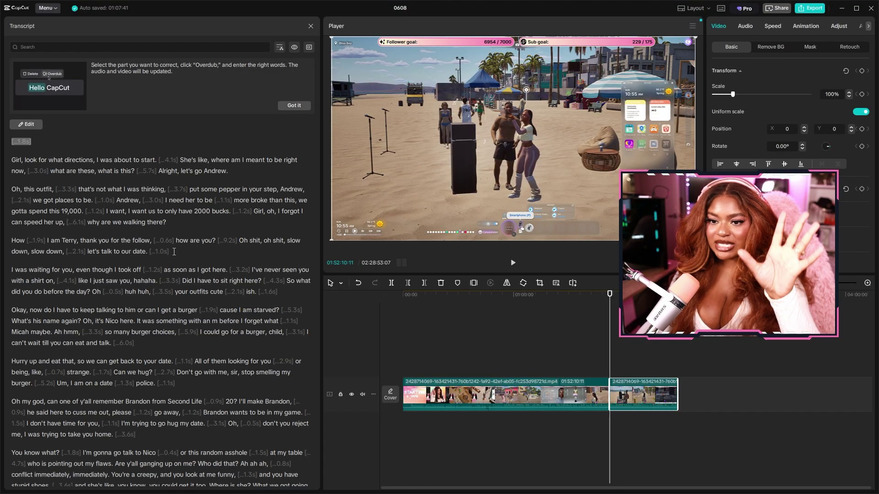
pyautogui.scroll(-15, 114, 322)
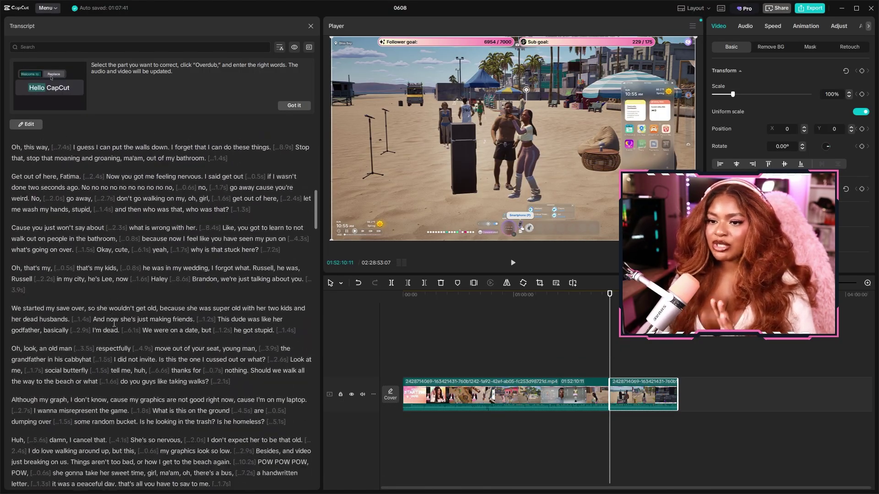
pyautogui.scroll(-20, 114, 323)
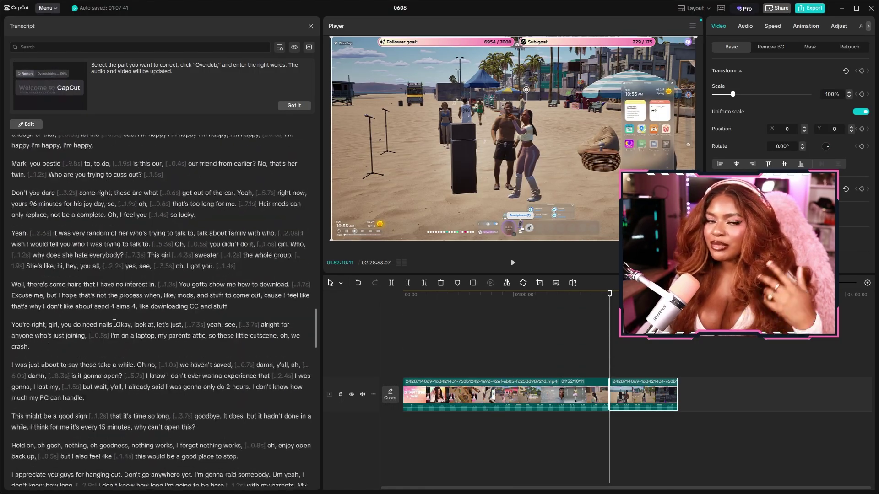
pyautogui.scroll(-20, 112, 326)
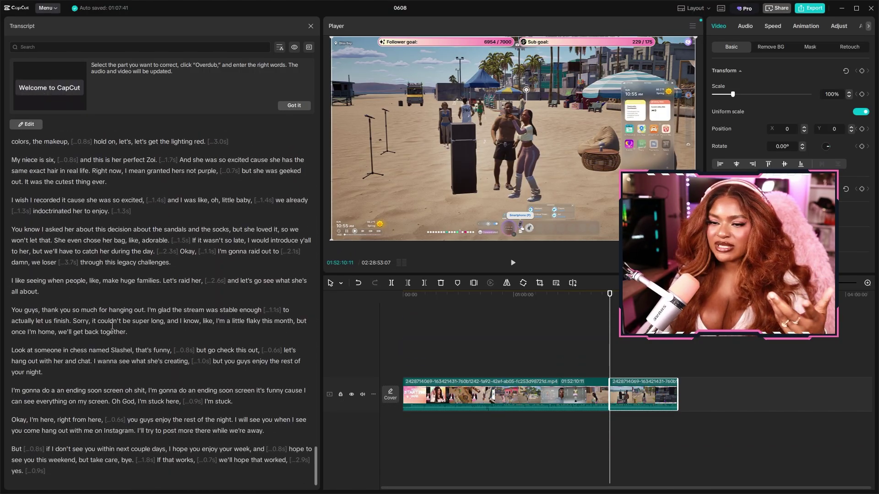
pyautogui.scroll(20, 112, 326)
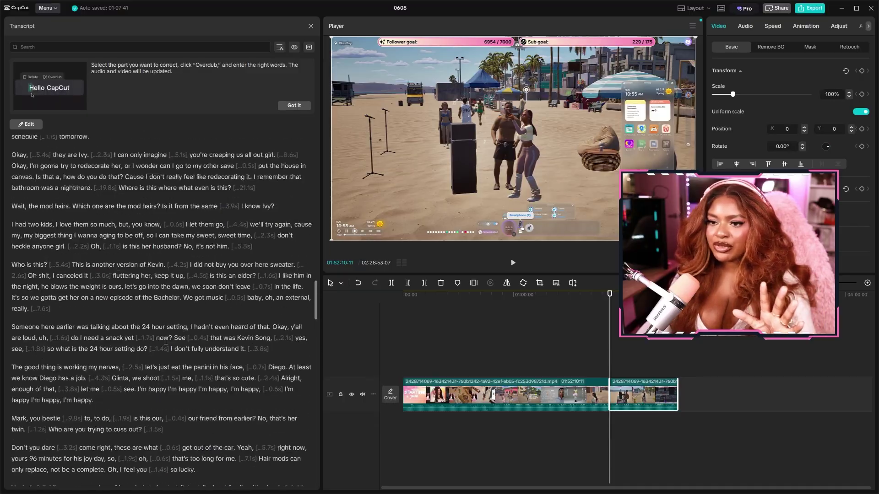
pyautogui.scroll(12, 169, 339)
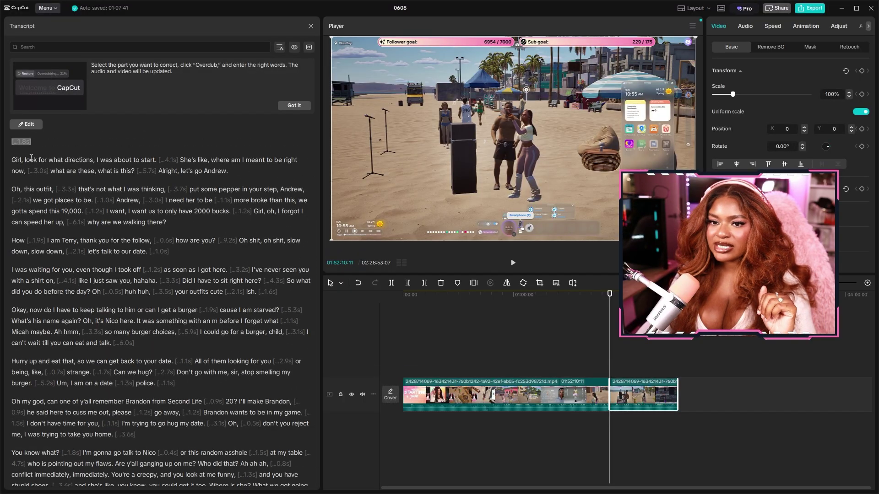
pyautogui.click(175, 161)
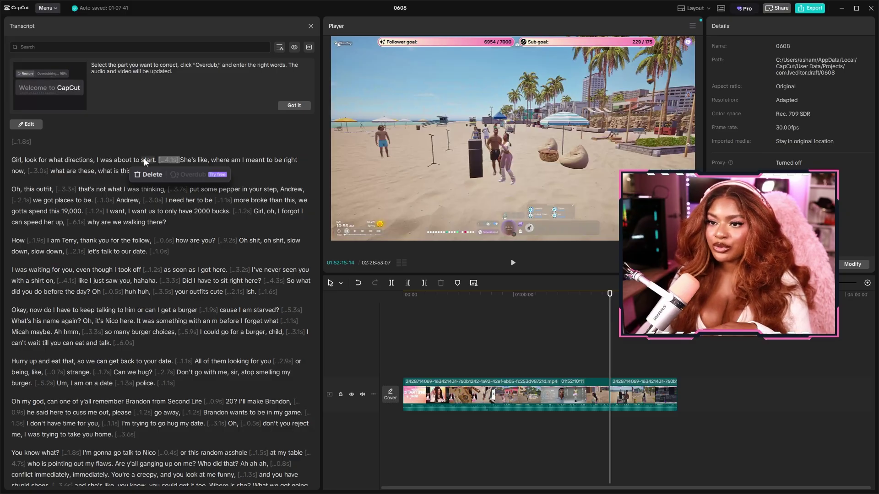
# - Search the transcript for 'um' and then 'be righ', then clear the search
pyautogui.click(140, 47)
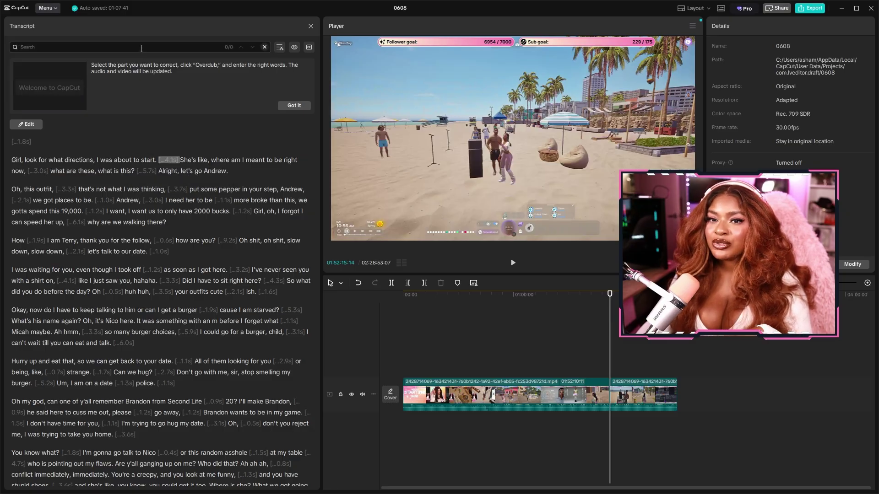
pyautogui.write('umm')
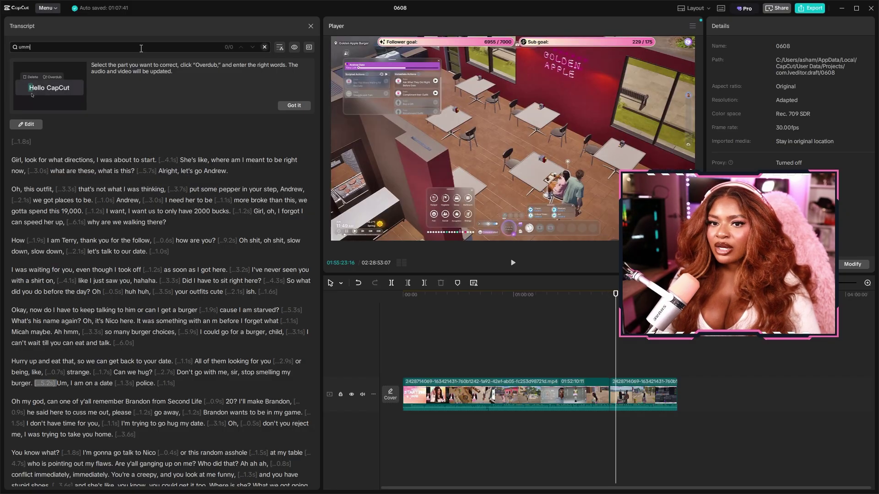
pyautogui.press('BackSpace')
pyautogui.press('BackSpace')
pyautogui.press('BackSpace')
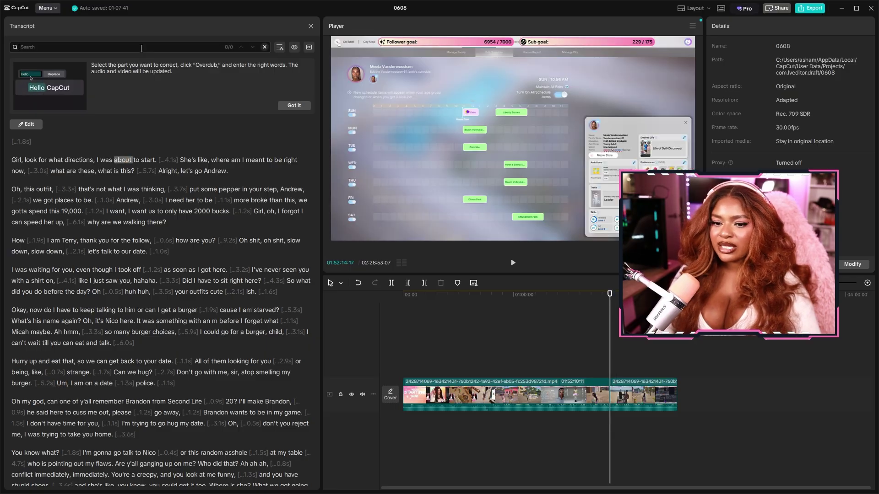
pyautogui.write('um')
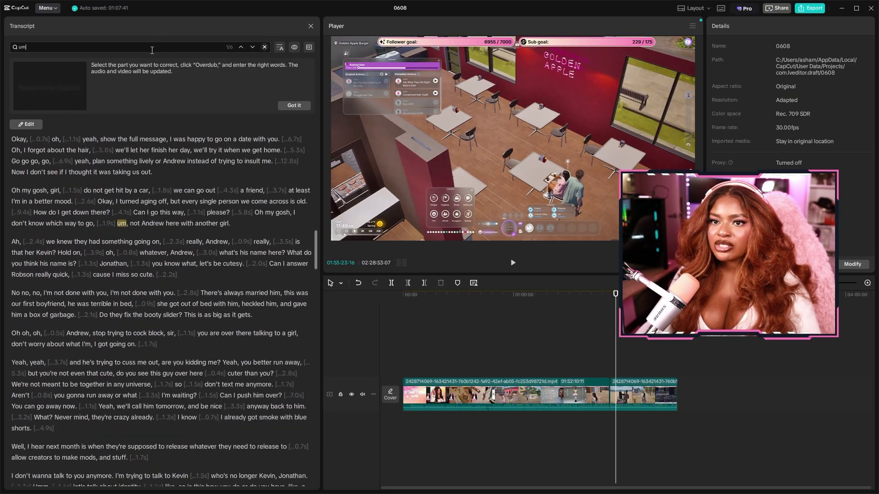
pyautogui.press('BackSpace')
pyautogui.press('BackSpace')
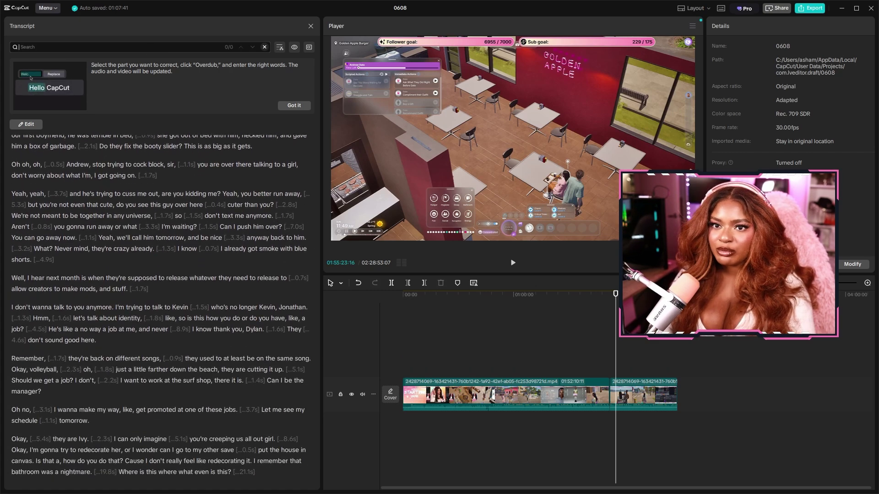
pyautogui.write('be righ')
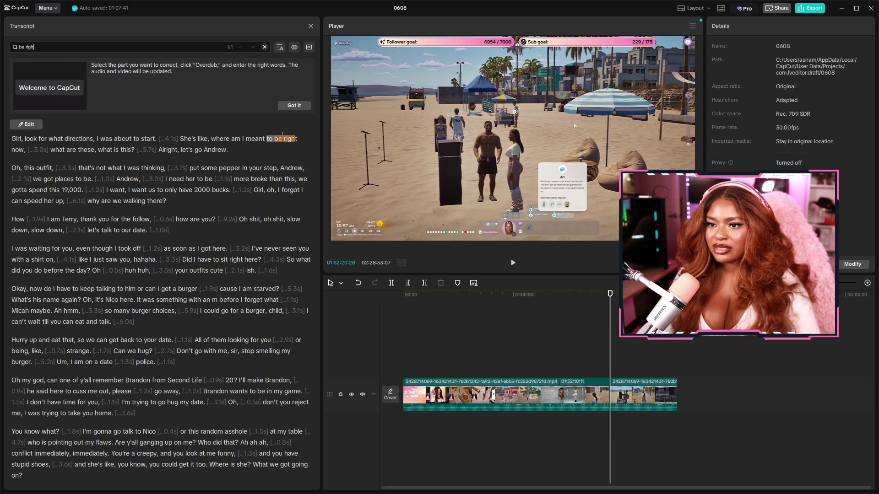
pyautogui.click(265, 47)
pyautogui.scroll(1, 144, 266)
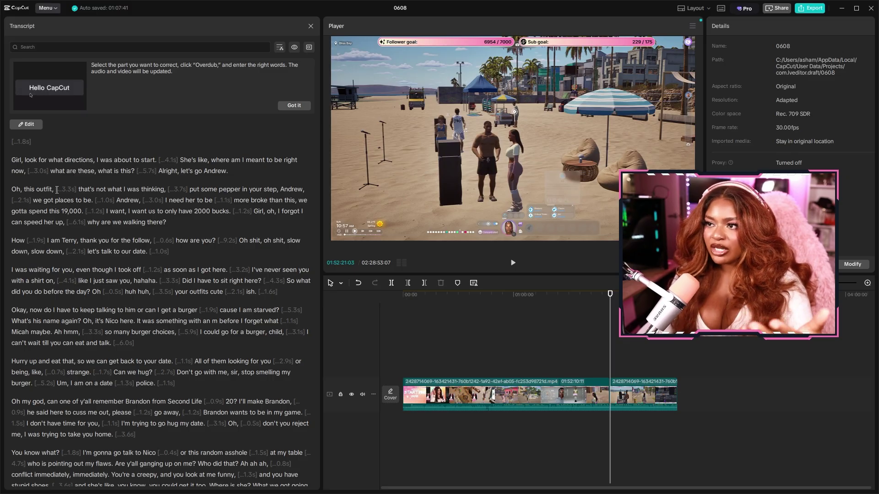
# - Delete the opening lines from 'look' to 'Alright', then undo that deletion
pyautogui.moveTo(30, 158); pyautogui.dragTo(169, 201)
pyautogui.click(137, 217)
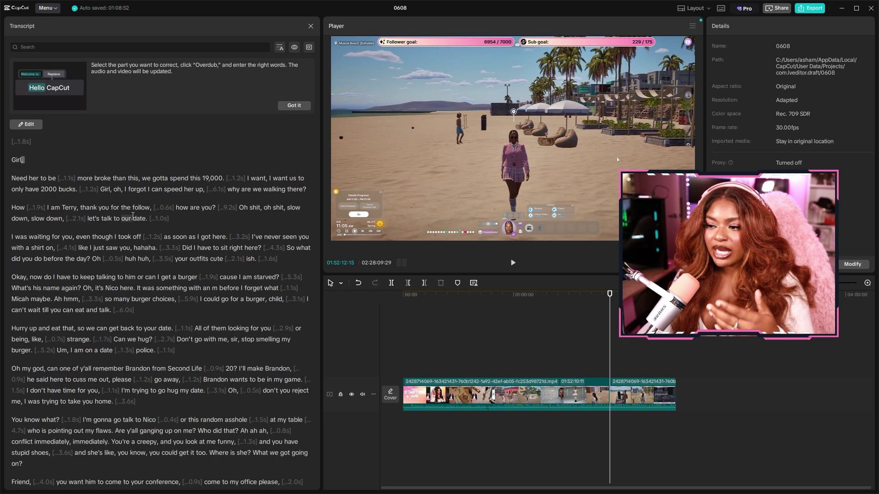
pyautogui.hotkey('ctrl', 'z')
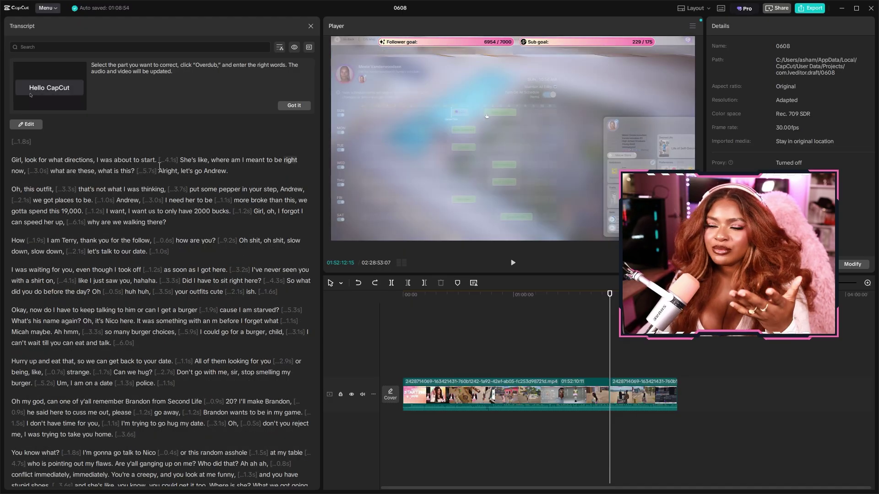
# - Select the 4.1s pause after 'start' and reposition playback around the opening words
pyautogui.click(162, 160)
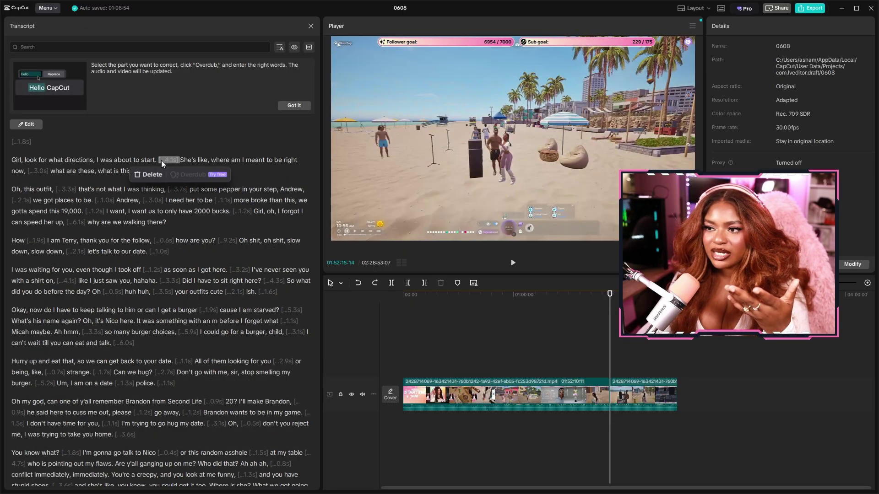
pyautogui.click(31, 160)
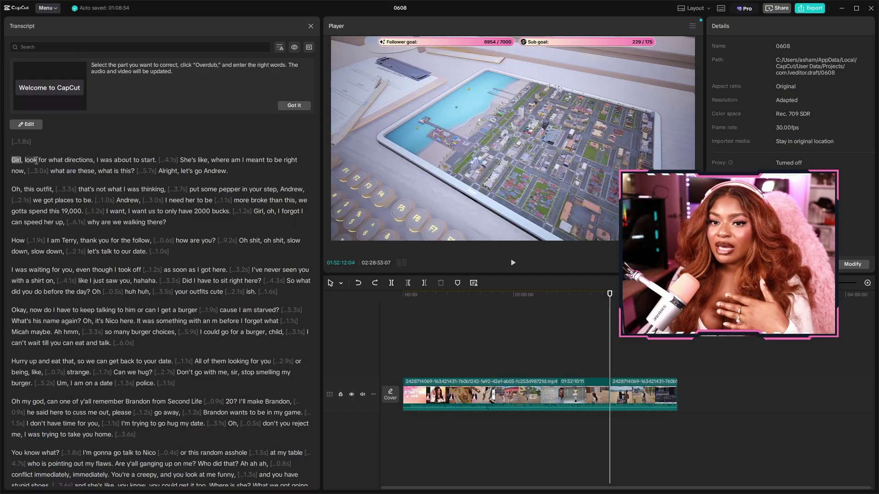
pyautogui.click(160, 160)
pyautogui.click(165, 160)
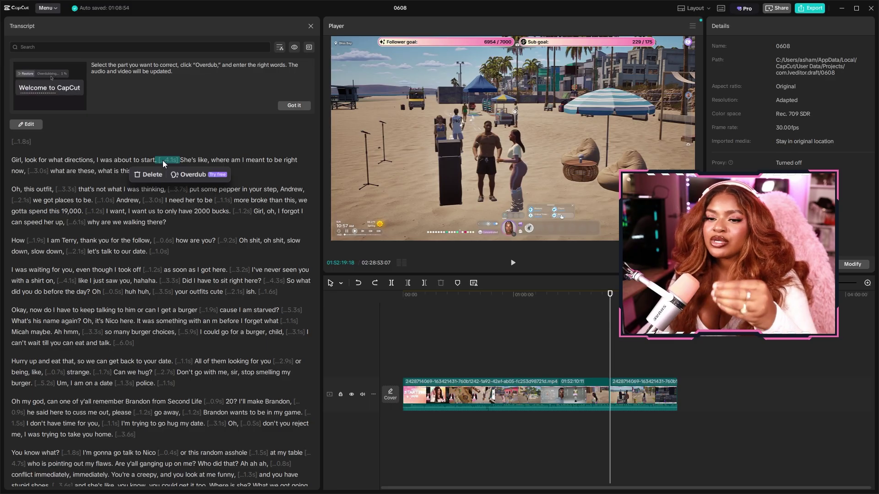
pyautogui.click(91, 158)
# - Delete the 1.8s, 4.1s, 3.0s, 3.3s and 3.7s pauses from the opening paragraphs
pyautogui.click(21, 141)
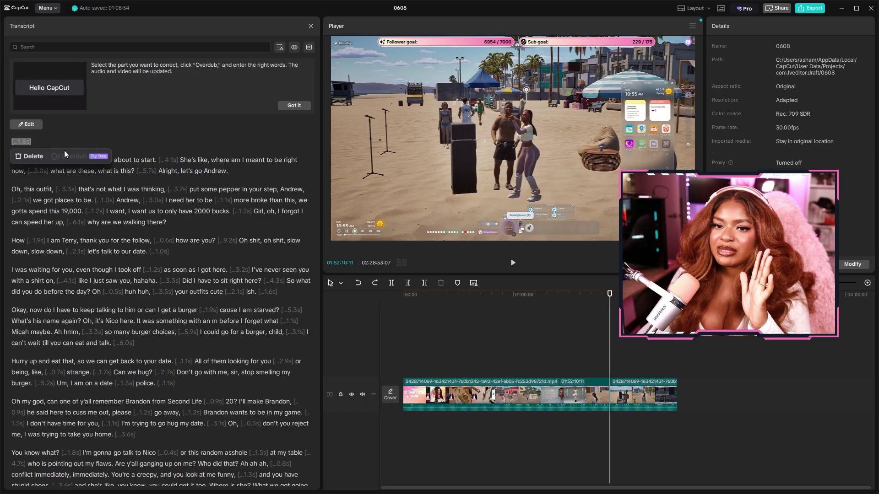
pyautogui.click(28, 155)
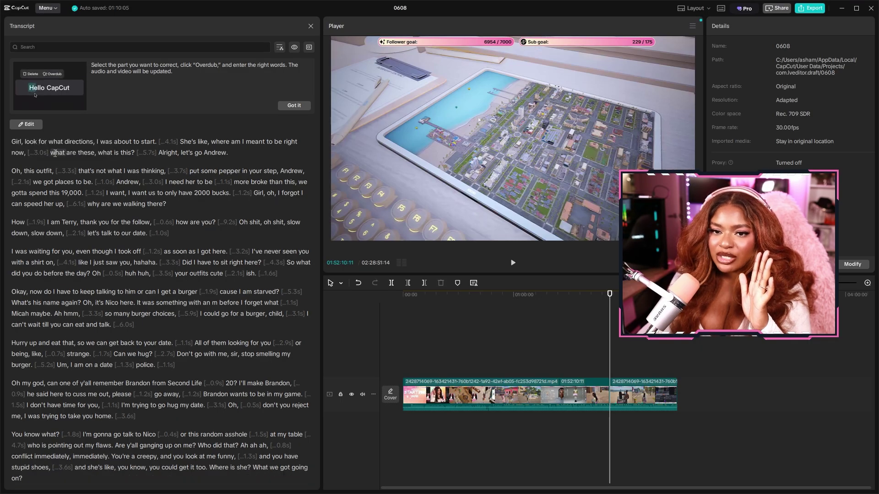
pyautogui.click(167, 142)
pyautogui.click(146, 156)
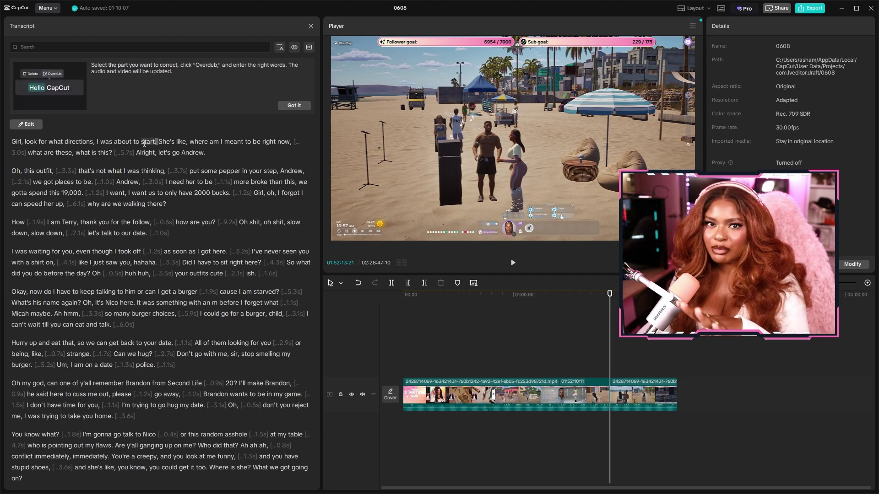
pyautogui.click(296, 142)
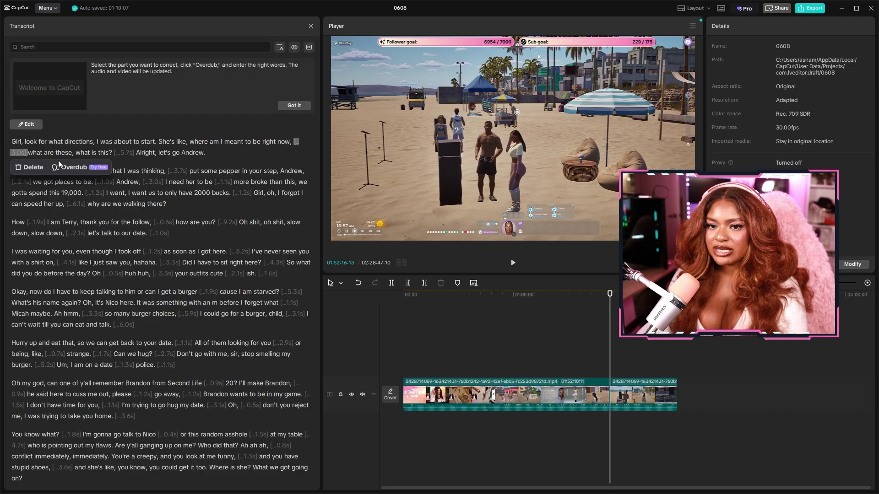
pyautogui.click(32, 168)
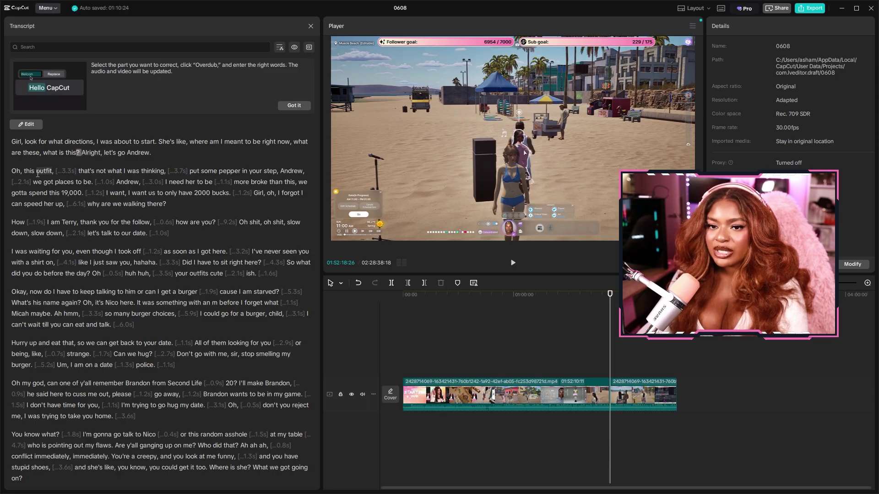
pyautogui.click(65, 171)
pyautogui.press('Delete')
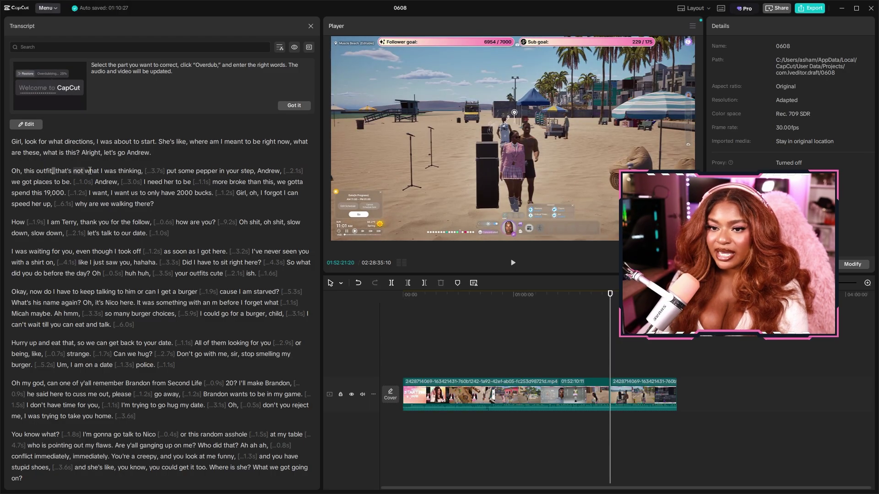
pyautogui.click(155, 171)
pyautogui.press('Delete')
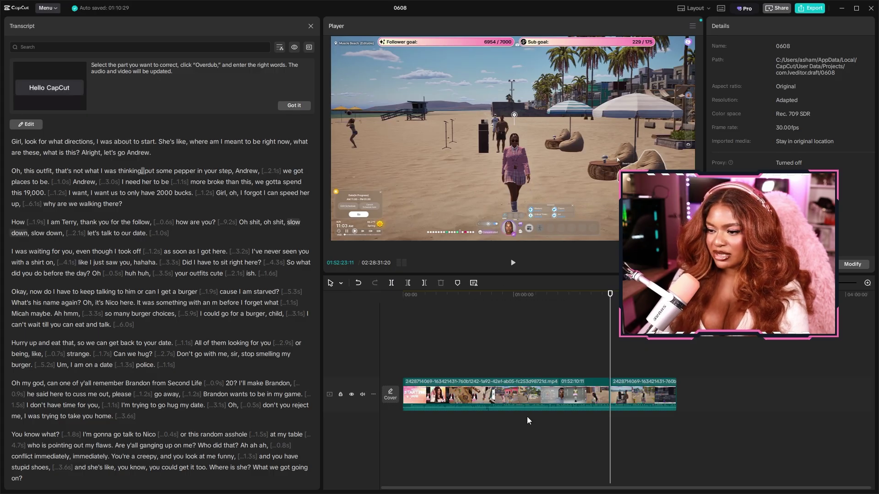
# - Delete the first timeline clip and the opening transcript phrase up to 'She's like'
pyautogui.click(524, 396)
pyautogui.press('Delete')
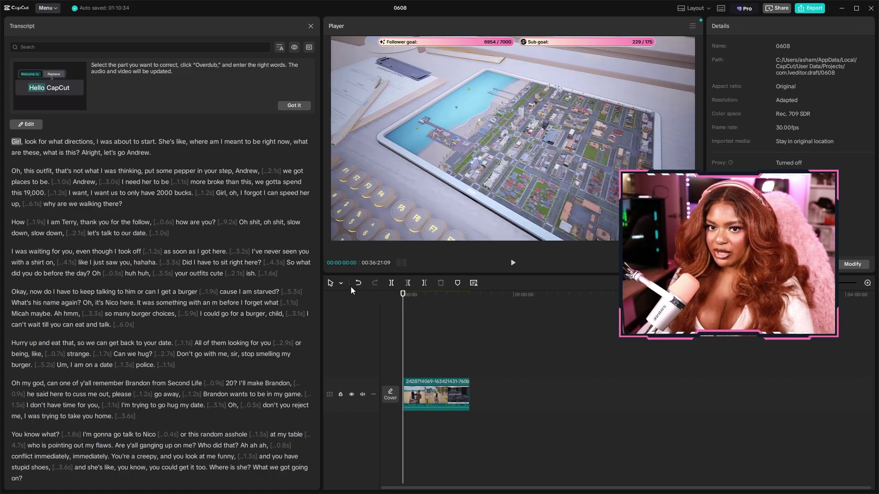
pyautogui.moveTo(187, 145); pyautogui.dragTo(11, 142)
pyautogui.press('Delete')
# - Delete the 0.8s, 1.0s, 1.1s, 2.1s and other short pauses in the opening paragraphs
pyautogui.press('Delete')
pyautogui.click(62, 171)
pyautogui.press('Delete')
pyautogui.click(136, 170)
pyautogui.press('Delete')
pyautogui.click(271, 160)
pyautogui.press('Delete')
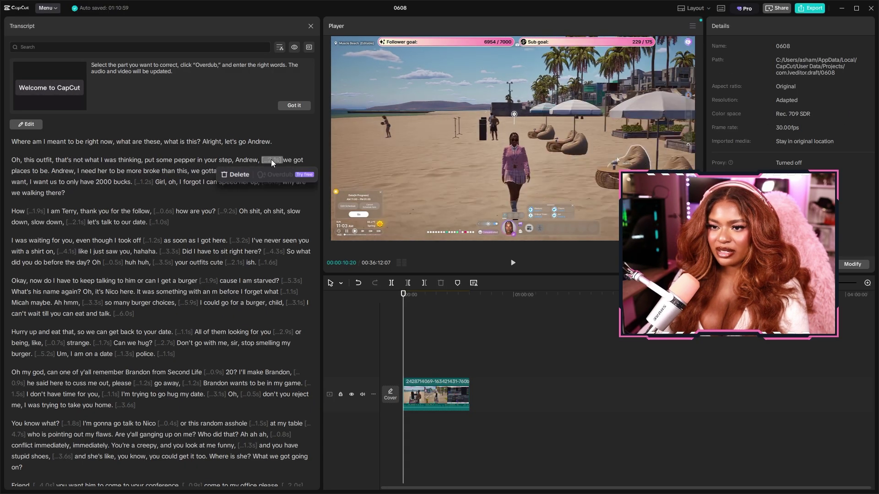
pyautogui.click(257, 170)
pyautogui.press('Delete')
pyautogui.click(224, 182)
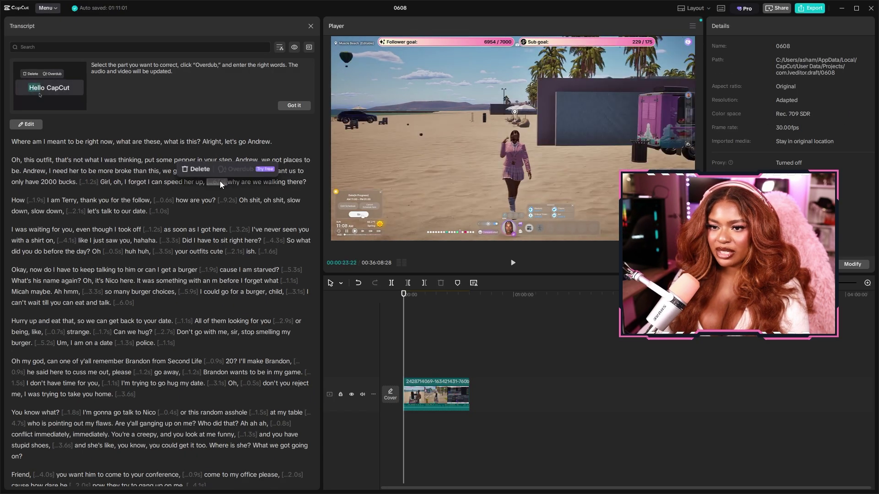
pyautogui.press('Delete')
pyautogui.click(85, 179)
pyautogui.press('Delete')
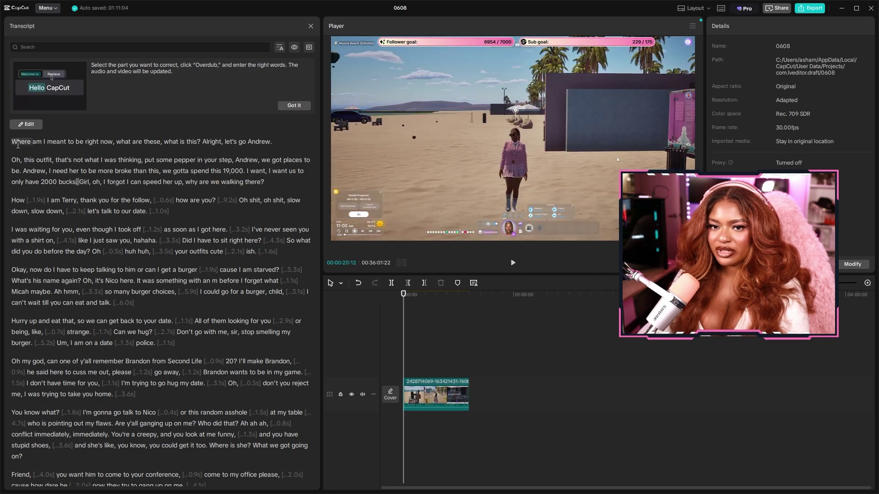
# - Play back the opening, then delete the 1.9s, 0.6s, 9.2s and 2.1s pauses
pyautogui.click(16, 142)
pyautogui.press('space')
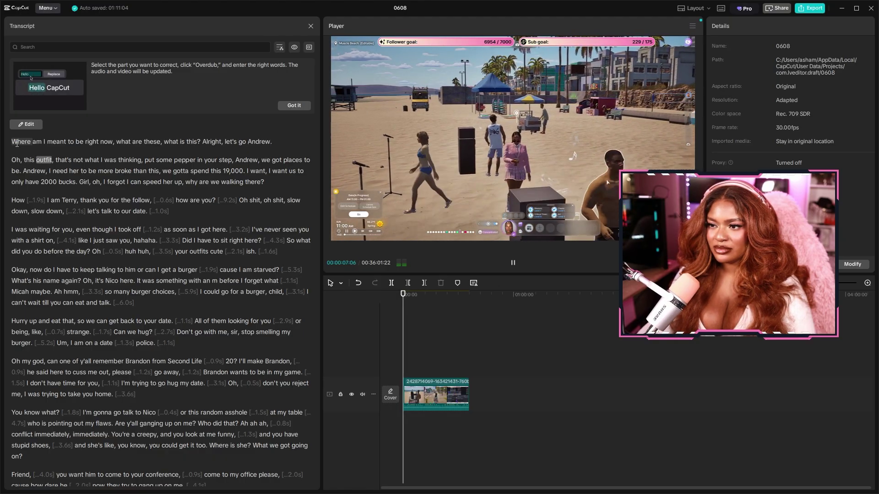
pyautogui.click(34, 200)
pyautogui.press('Delete')
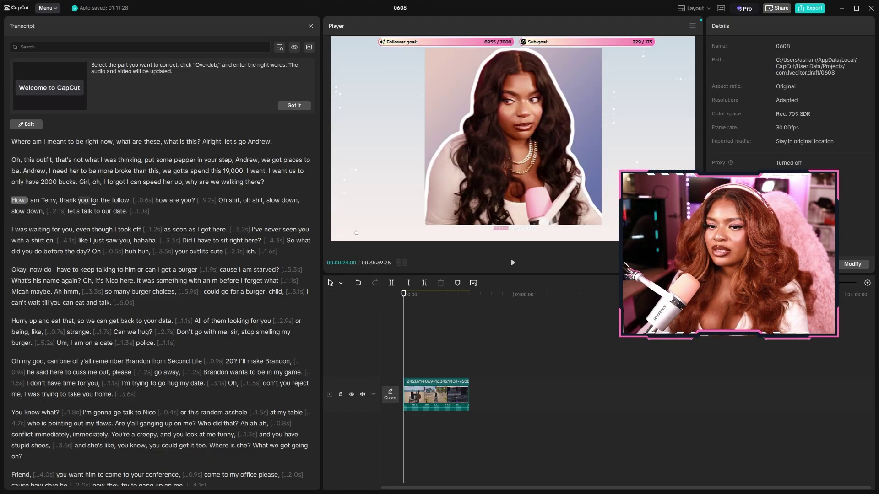
pyautogui.click(143, 200)
pyautogui.press('Delete')
pyautogui.click(185, 200)
pyautogui.press('Delete')
pyautogui.click(302, 200)
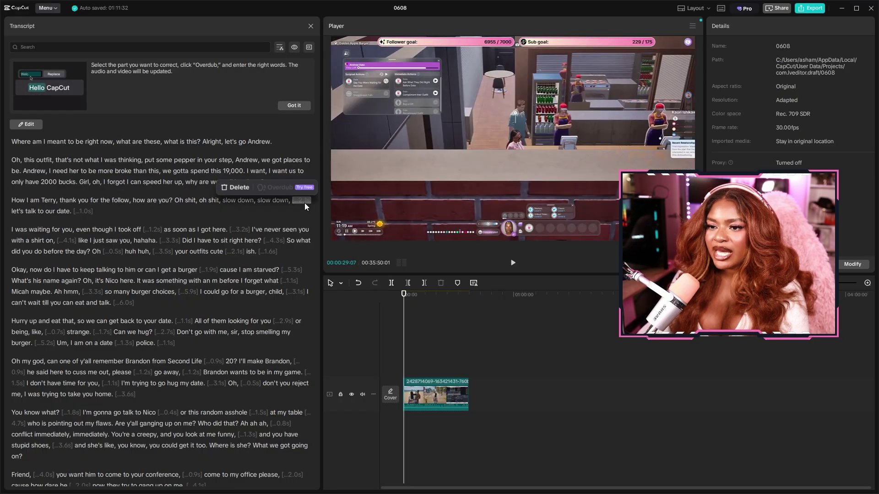
pyautogui.press('Delete')
# - Delete the 1.2s, 3.2s, 4.1s, 3.3s, 4.3s and 1.6s pauses and the pause before 'ish'
pyautogui.click(160, 230)
pyautogui.press('Delete')
pyautogui.click(218, 230)
pyautogui.press('Delete')
pyautogui.click(132, 241)
pyautogui.press('Delete')
pyautogui.click(32, 241)
pyautogui.press('Delete')
pyautogui.click(185, 241)
pyautogui.press('Delete')
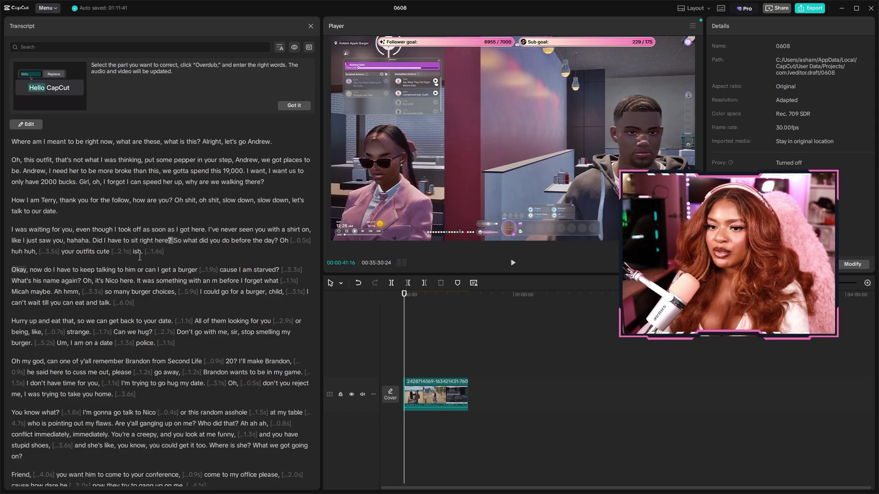
pyautogui.click(154, 251)
pyautogui.press('Delete')
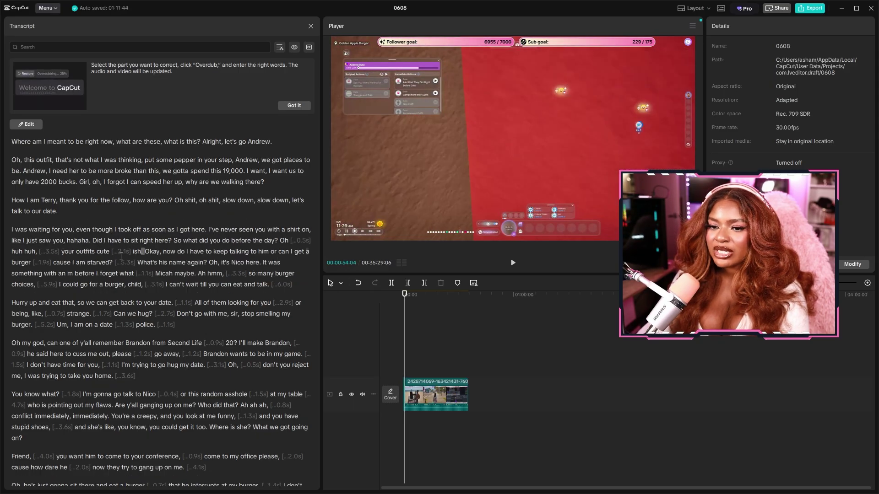
pyautogui.press('Delete')
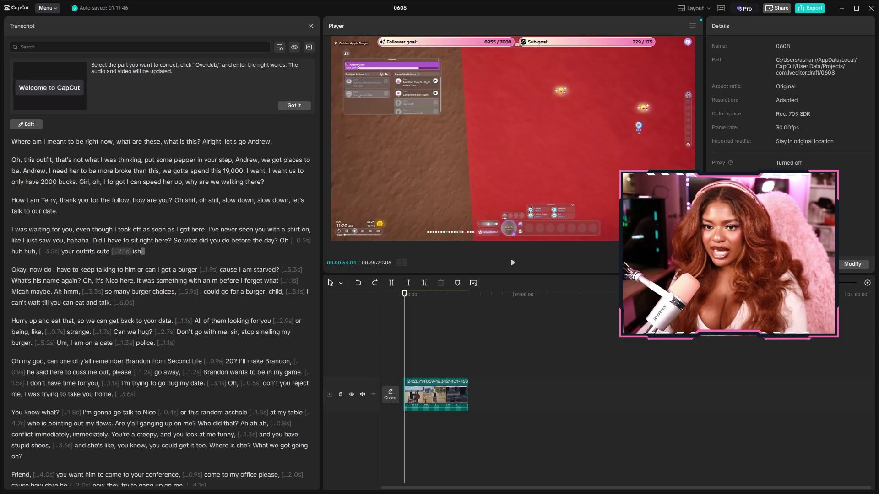
# - Select the 3.5s pause after 'huh huh'
pyautogui.click(49, 252)
pyautogui.press('Delete')
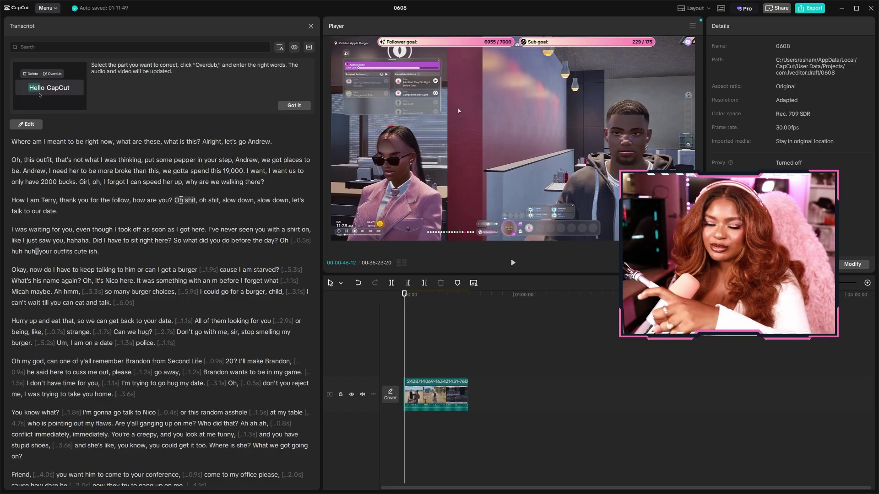
pyautogui.click(102, 43)
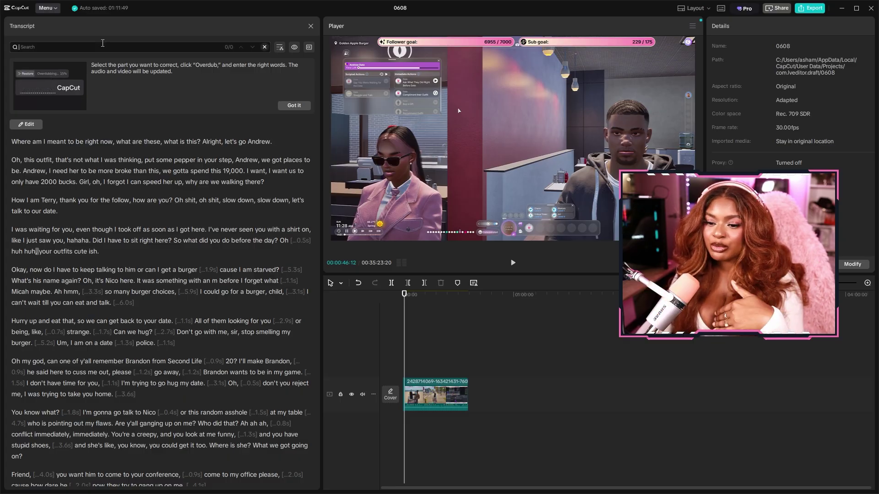
pyautogui.hotkey('ctrl', 'a')
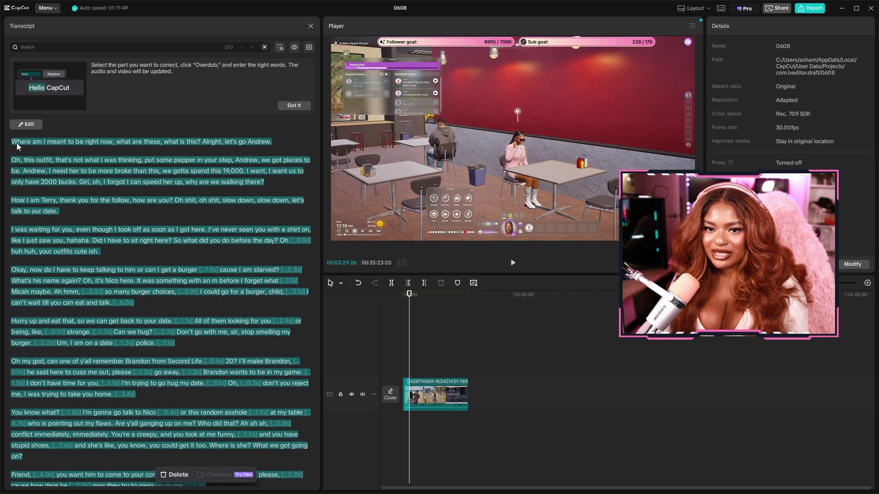
pyautogui.moveTo(17, 145); pyautogui.dragTo(228, 483)
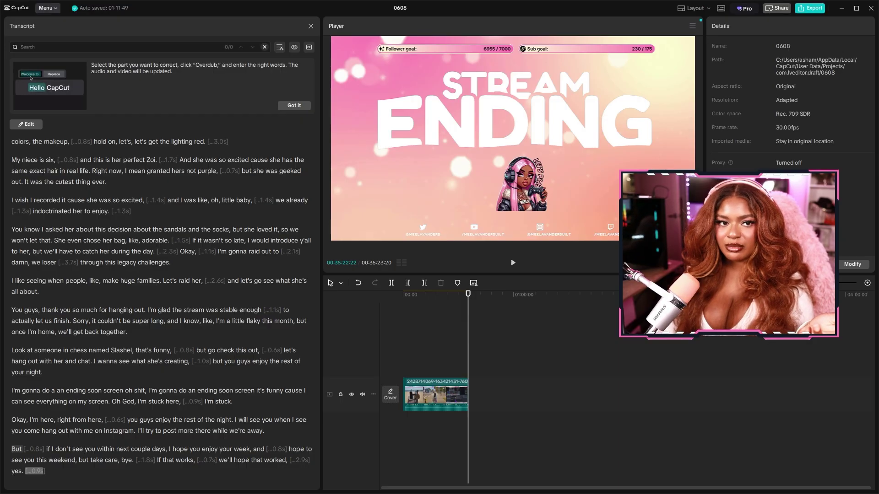
pyautogui.hotkey('alt', 'Tab')
pyautogui.scroll(-6, 238, 330)
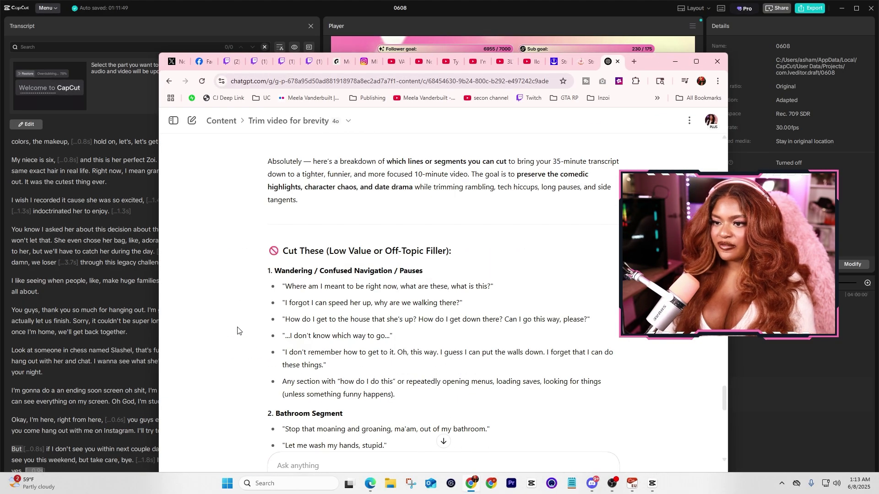
pyautogui.scroll(-6, 238, 330)
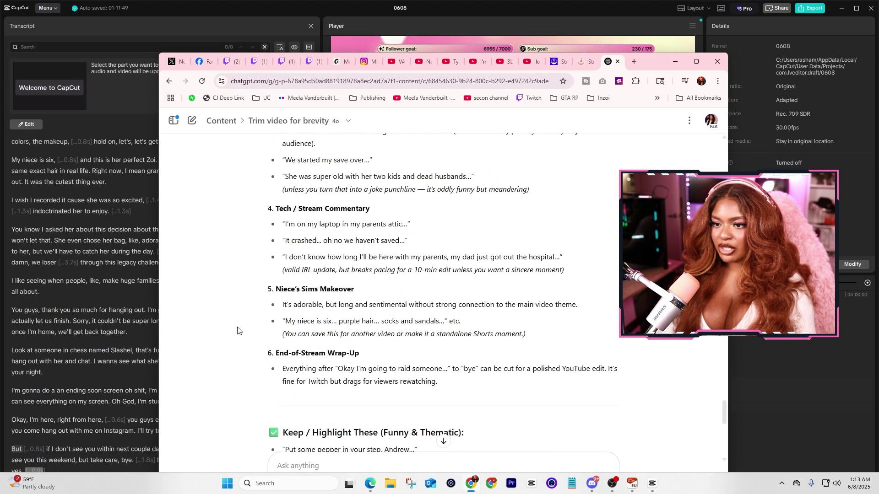
pyautogui.scroll(5, 238, 330)
pyautogui.click(675, 61)
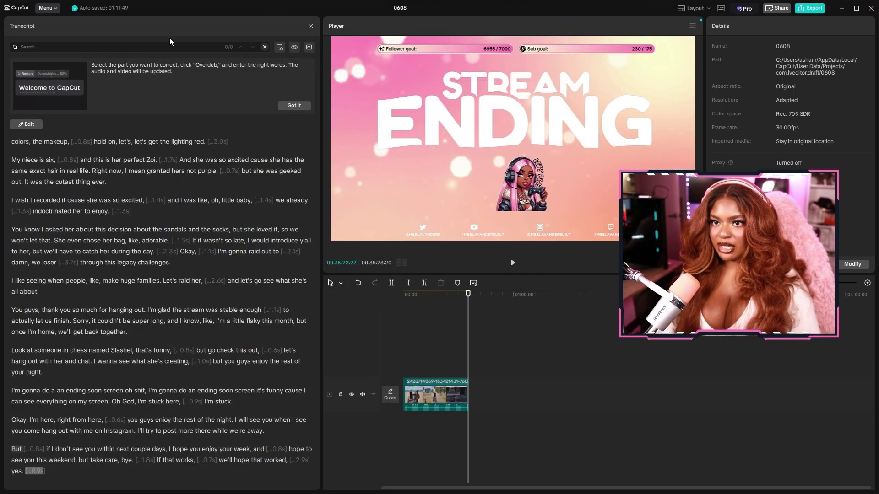
# - Find and delete the flagged 'Where am I meant to be' and 'I forgot I can speed her up' lines
pyautogui.click(159, 46)
pyautogui.write('Where am I meant to be right now, what are these, what is this')
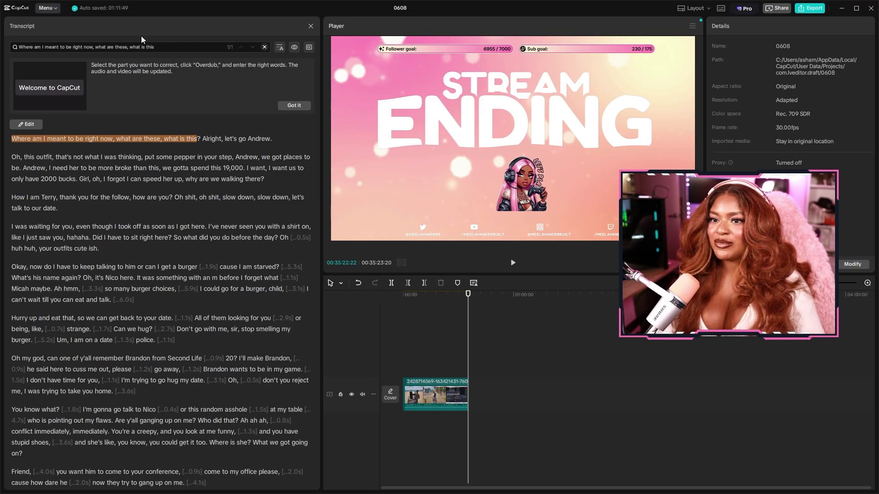
pyautogui.press('Delete')
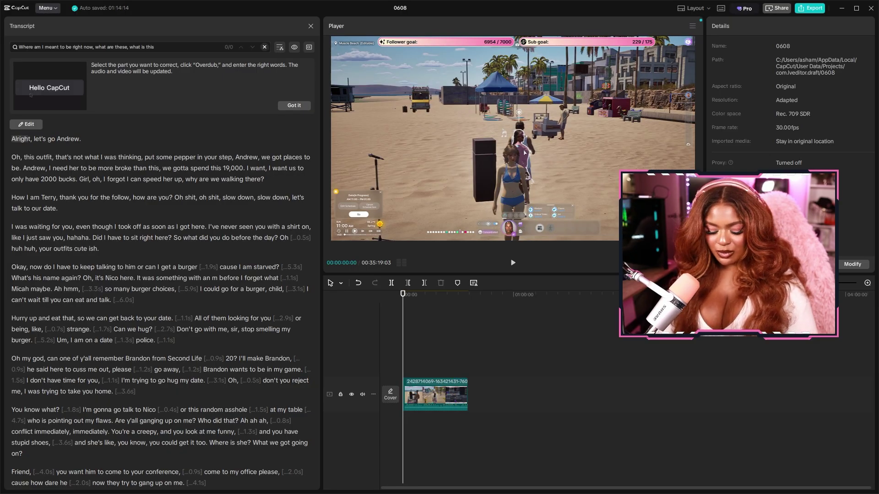
pyautogui.tripleClick(96, 50)
pyautogui.press('Delete')
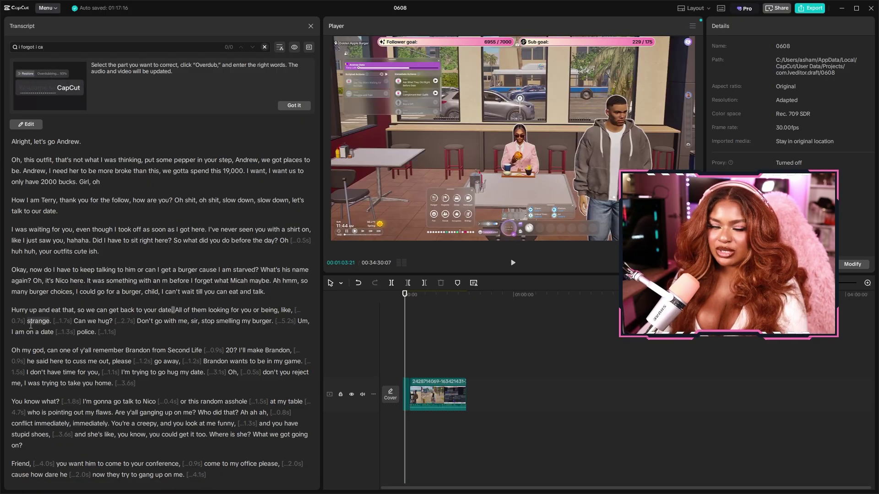
# - Delete the 0.7s, 1.7s and 2.7s pauses around 'strange' and 'Can we hug?'
pyautogui.click(30, 324)
pyautogui.press('Delete')
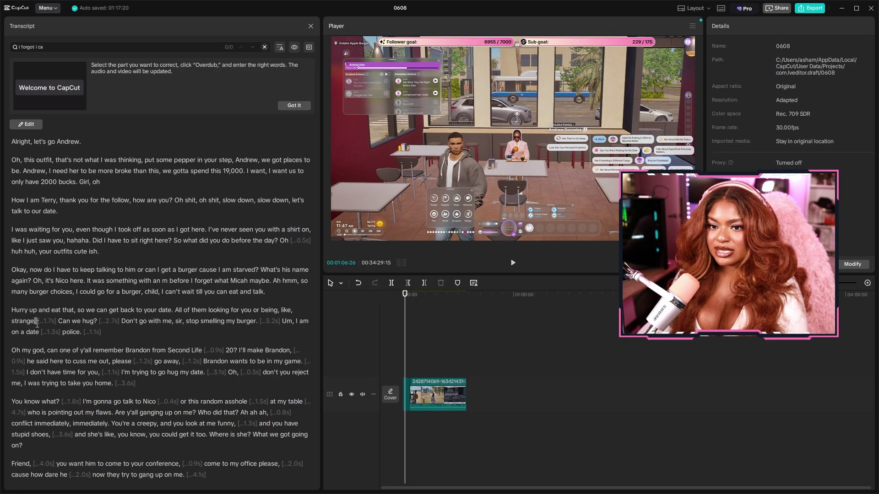
pyautogui.click(38, 322)
pyautogui.press('Delete')
pyautogui.click(87, 322)
pyautogui.press('Delete')
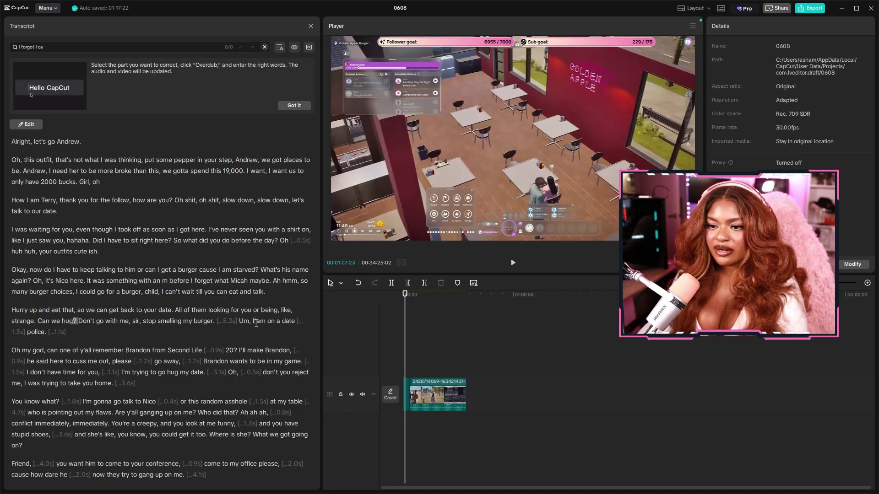
# - Delete the 5.2s and 1.3s pauses and the 'Ah hmm' filler after 'maybe'
pyautogui.click(227, 321)
pyautogui.press('Delete')
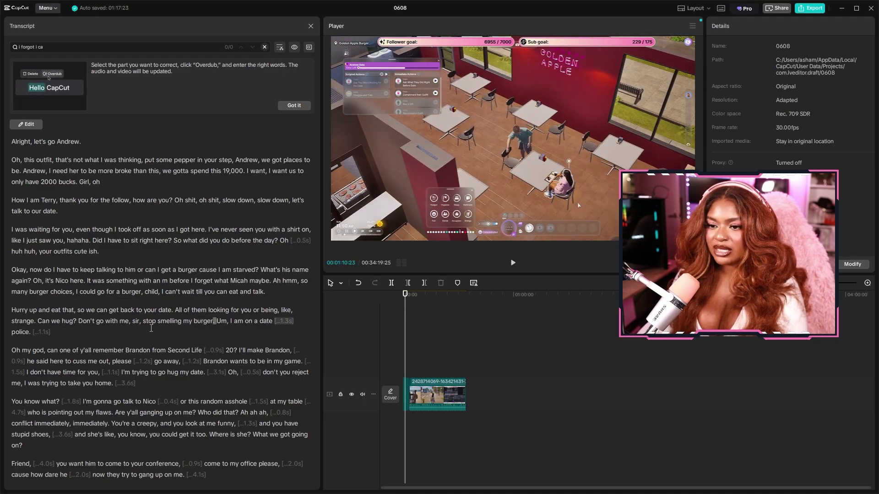
pyautogui.click(277, 323)
pyautogui.press('Delete')
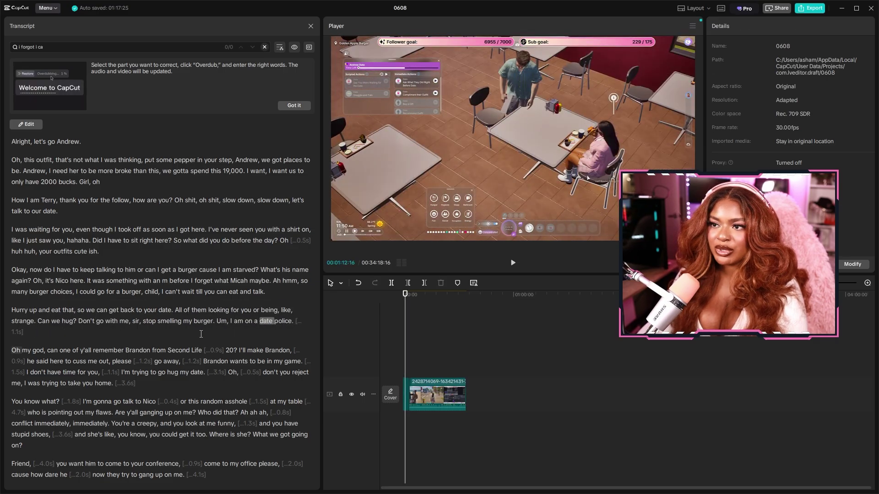
pyautogui.click(301, 270)
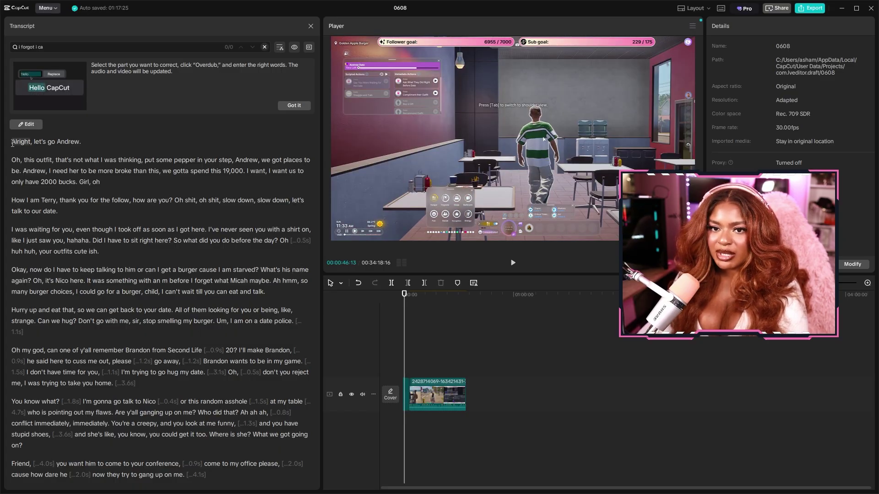
pyautogui.press('Delete')
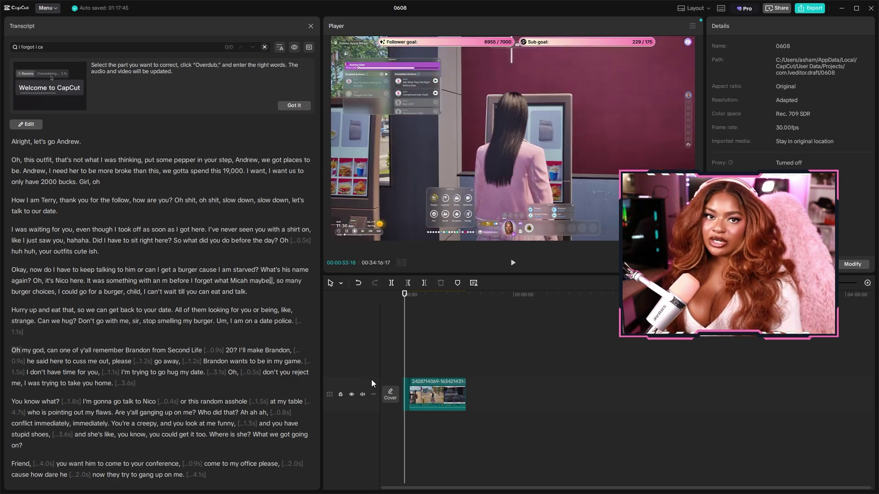